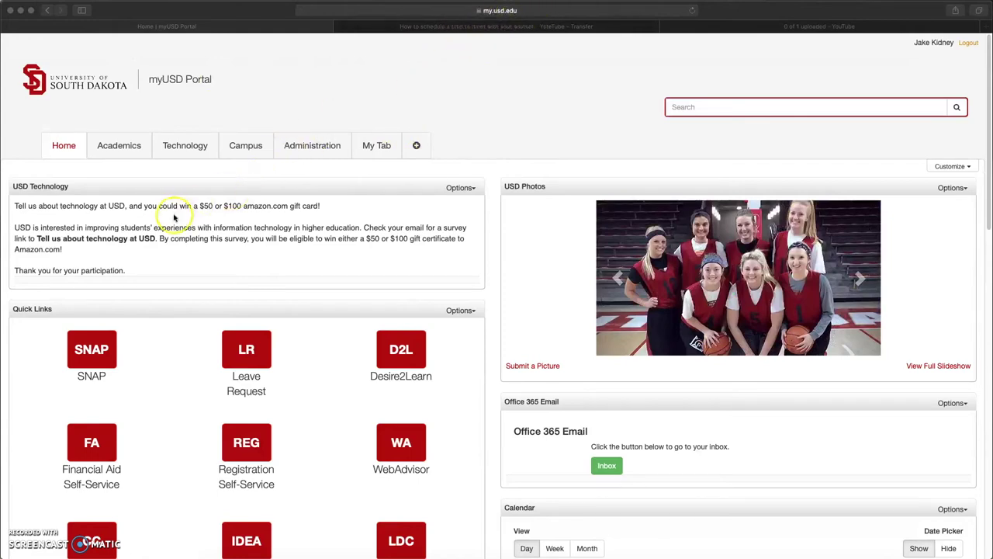
# Open Desire2Learn from the myUSD portal and check the account options on its home page.
pyautogui.scroll(-3, 170, 233)
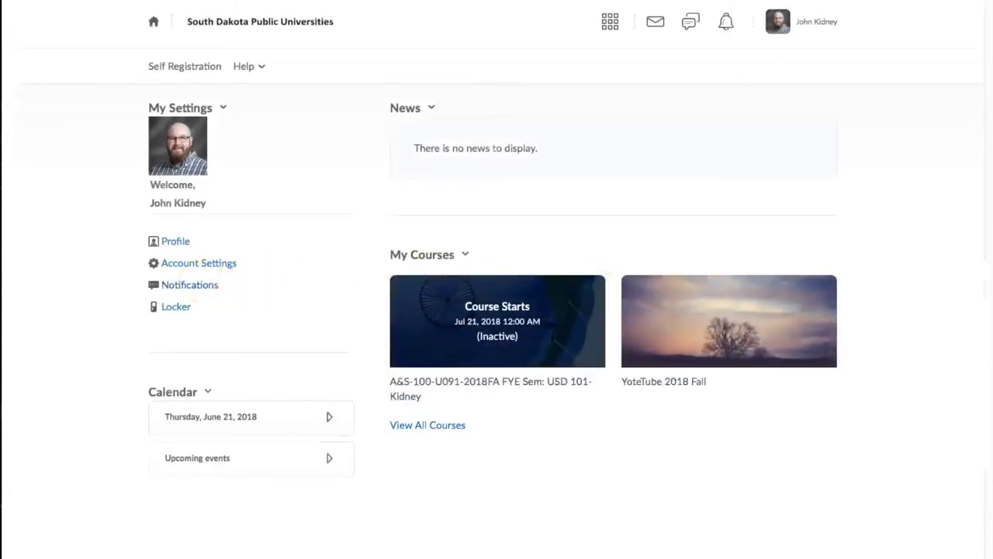
pyautogui.click(805, 26)
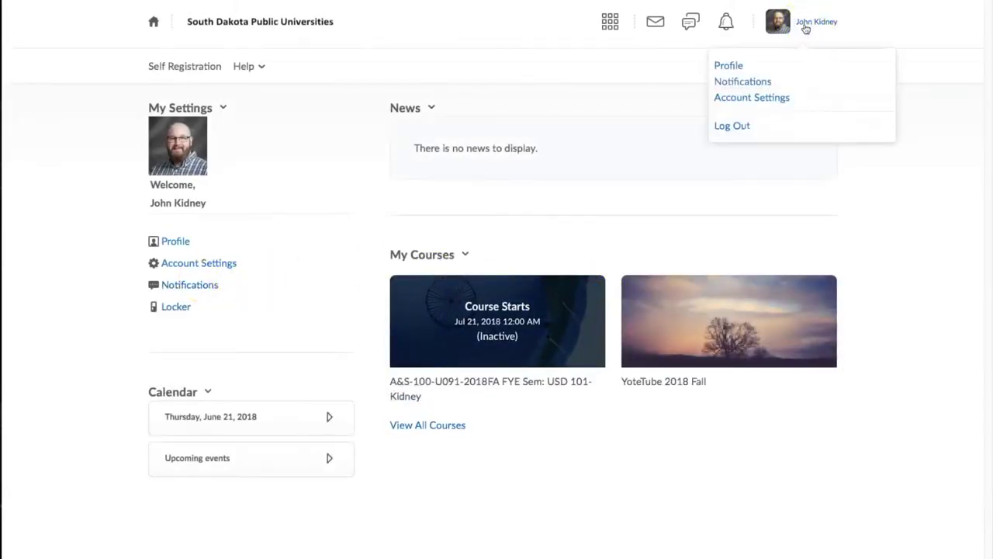
pyautogui.click(805, 26)
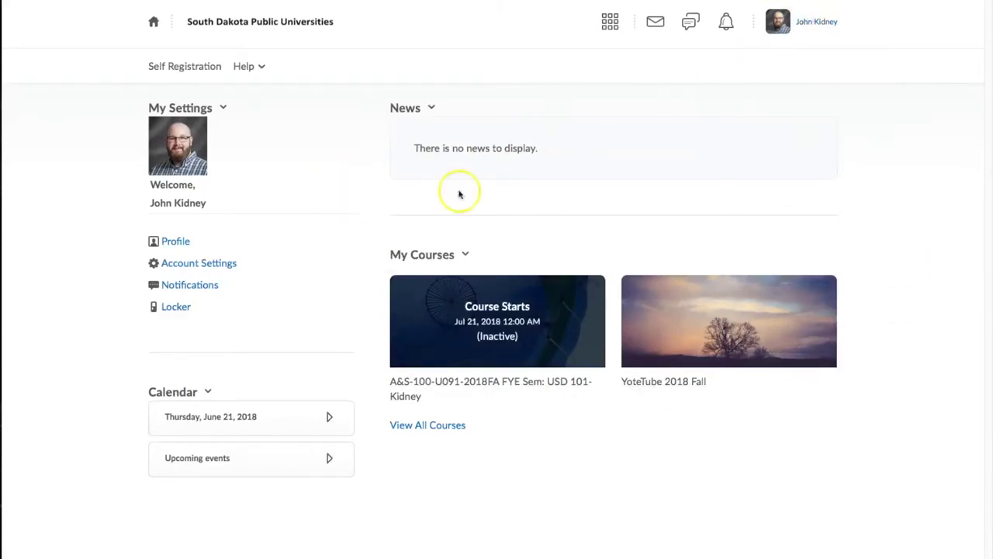
# Unpin the A&S-100-U091-2018FA FYE Sem: USD 101 course from My Courses.
pyautogui.click(585, 291)
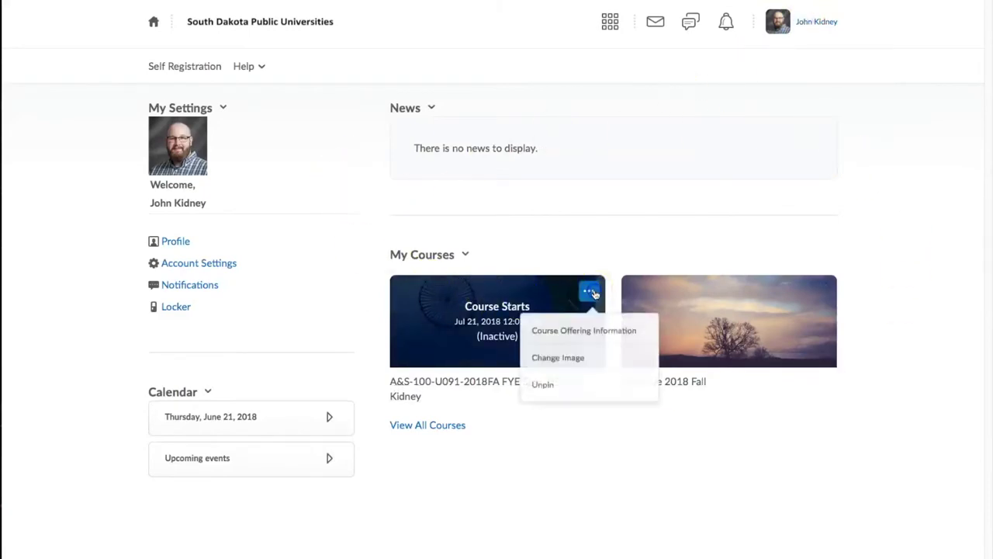
pyautogui.click(567, 359)
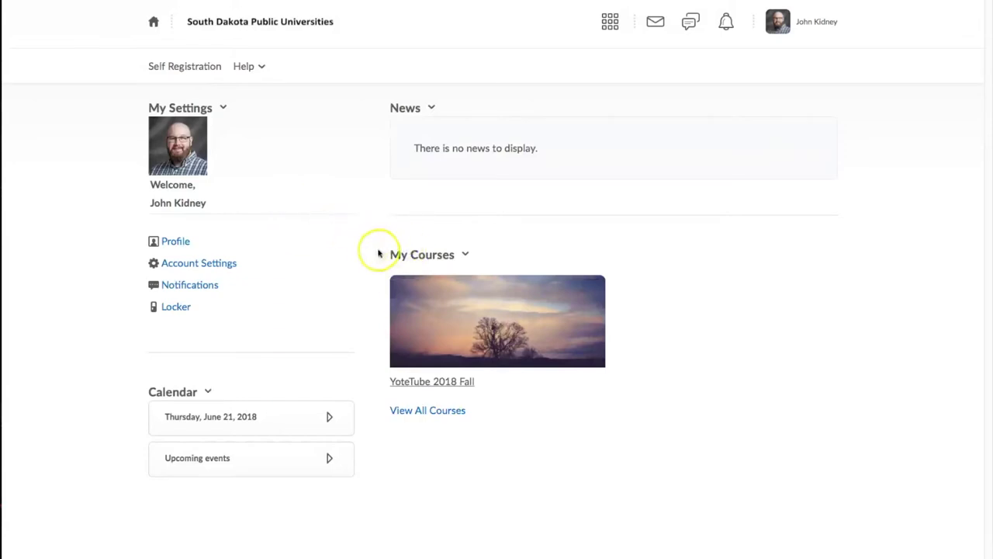
pyautogui.moveTo(390, 255); pyautogui.dragTo(440, 256)
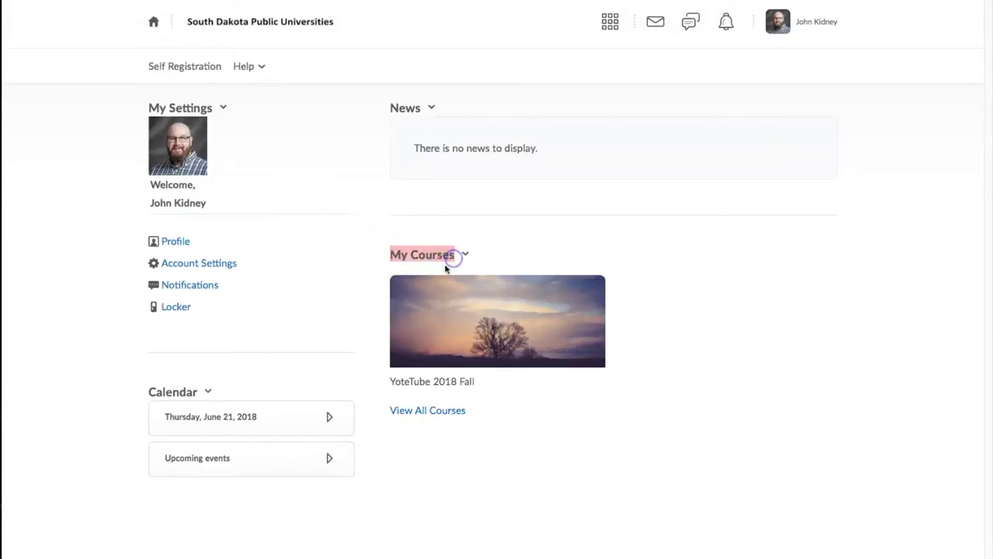
pyautogui.click(551, 241)
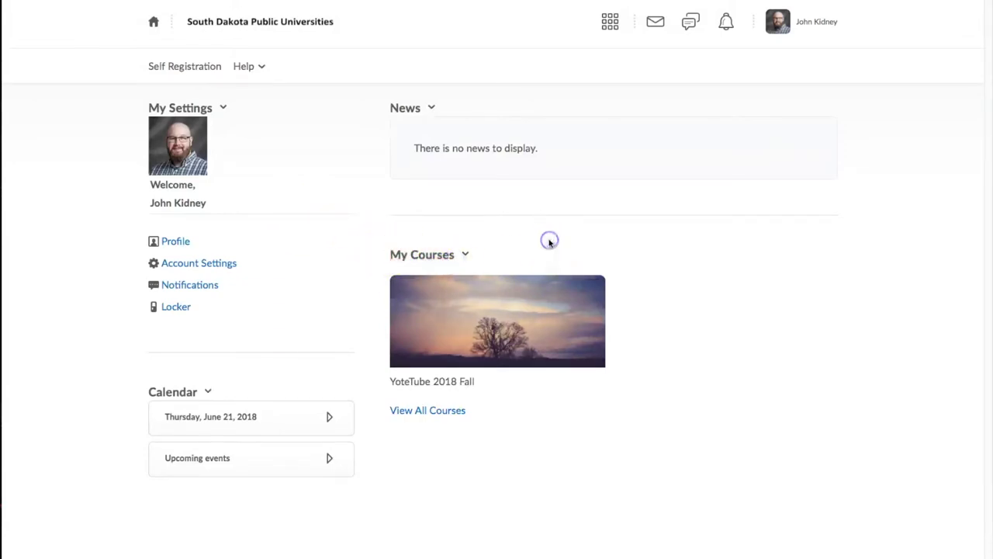
# Show all courses and filter them to the 2018 Fall semester.
pyautogui.click(449, 413)
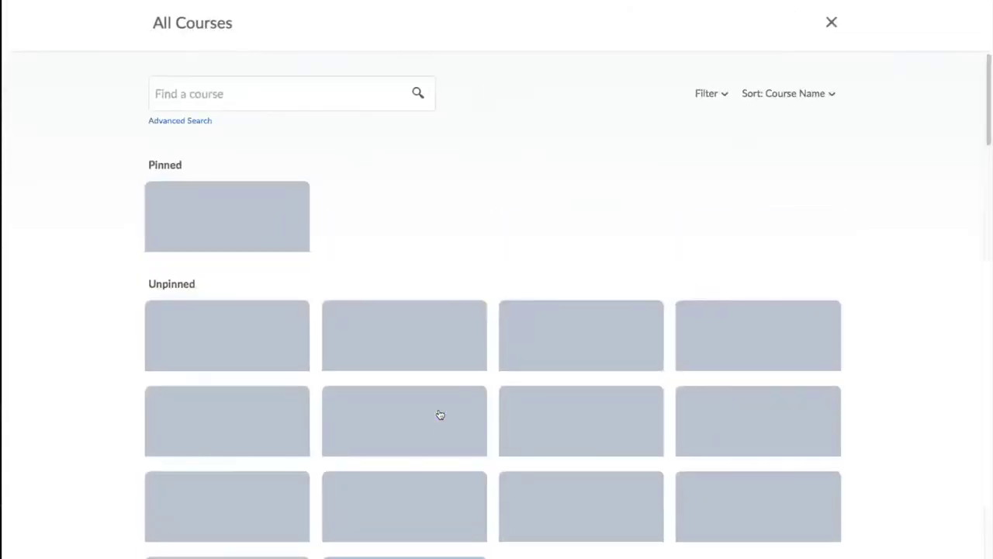
pyautogui.click(454, 362)
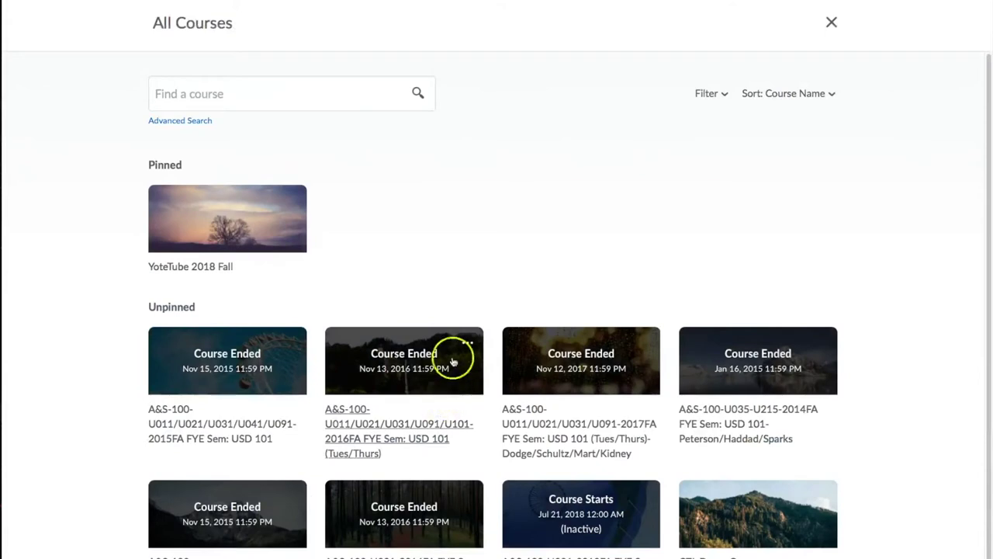
pyautogui.click(707, 94)
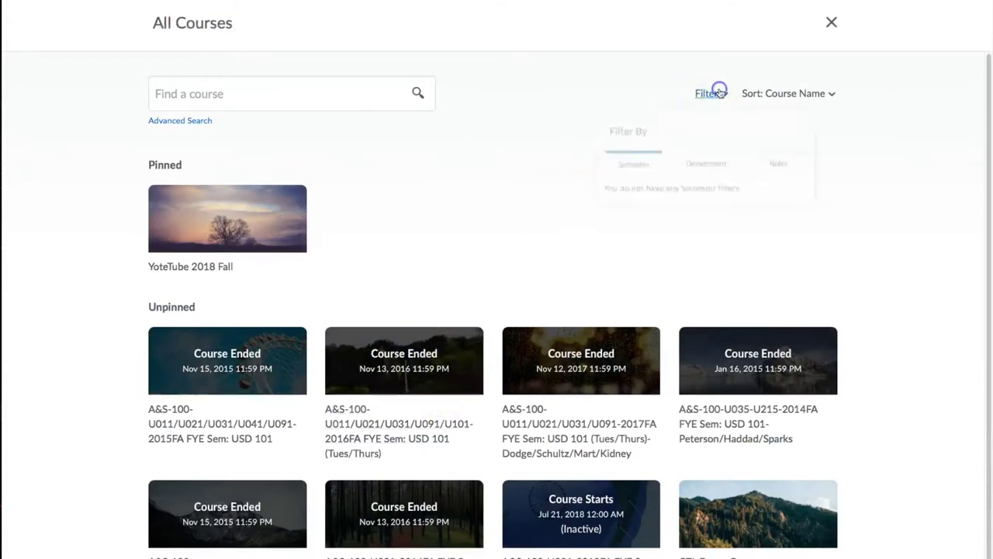
pyautogui.click(645, 172)
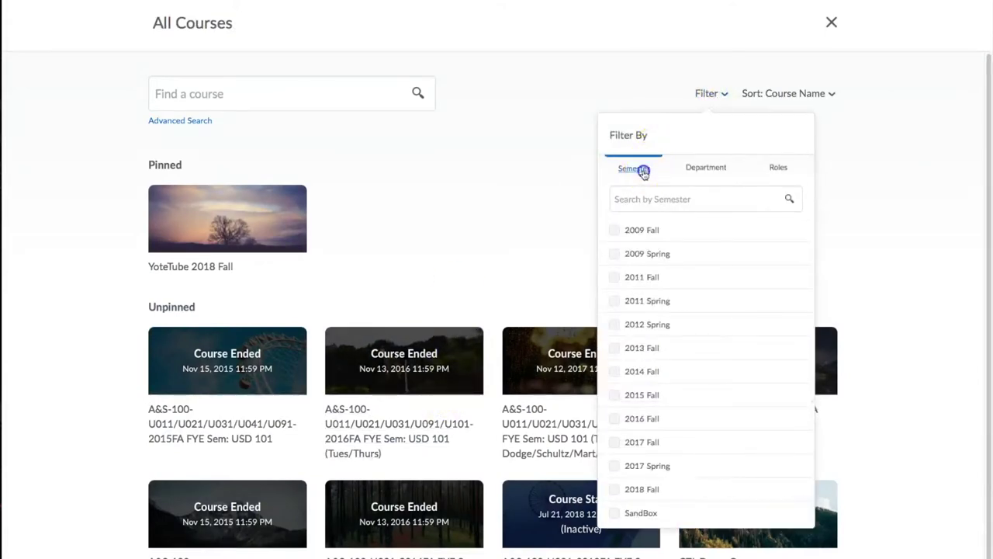
pyautogui.click(622, 489)
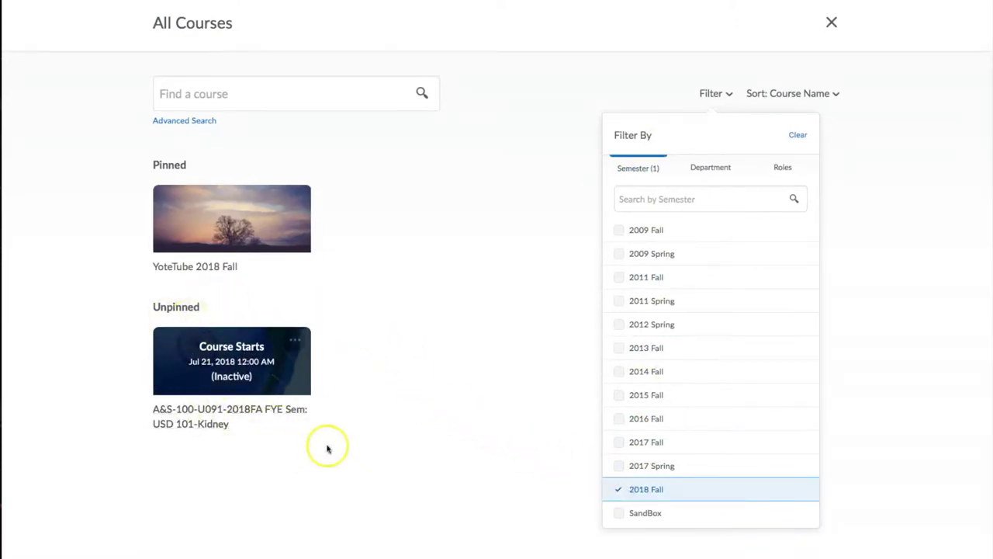
# Pin the A&S-100-U091-2018FA FYE Sem: USD 101 course and return to the home page.
pyautogui.click(297, 346)
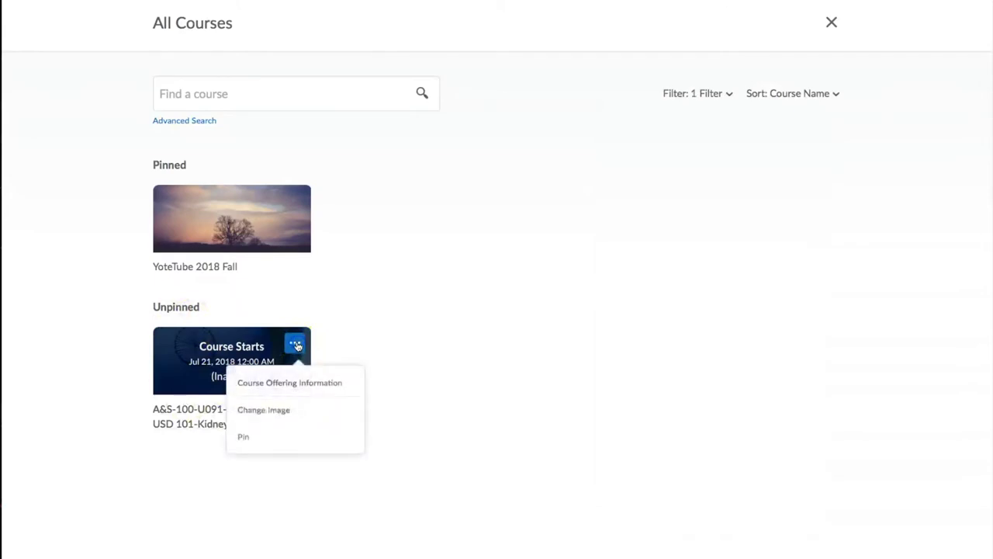
pyautogui.click(247, 441)
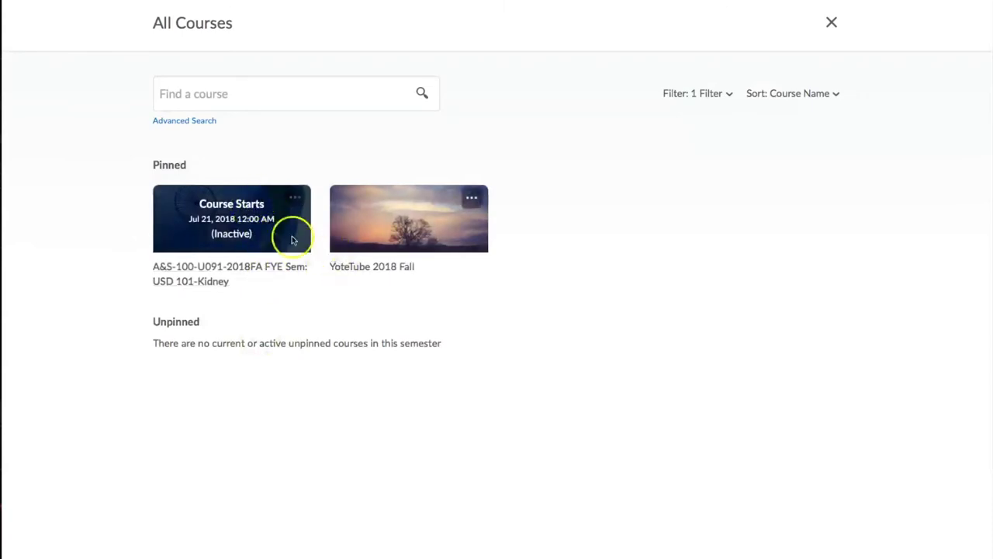
pyautogui.click(833, 22)
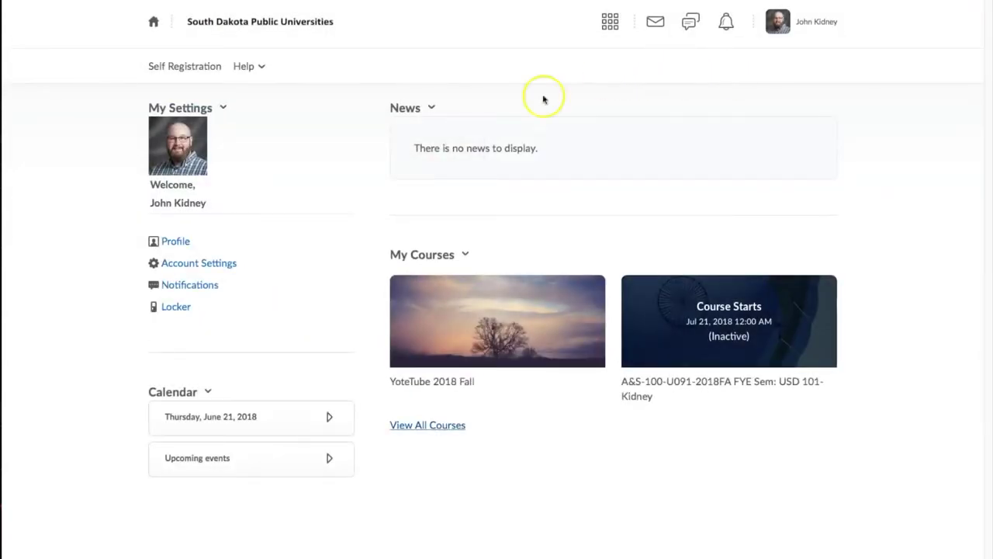
# Enter the YoteTube 2018 Fall course and open the Desire2Learn module in its content.
pyautogui.click(490, 329)
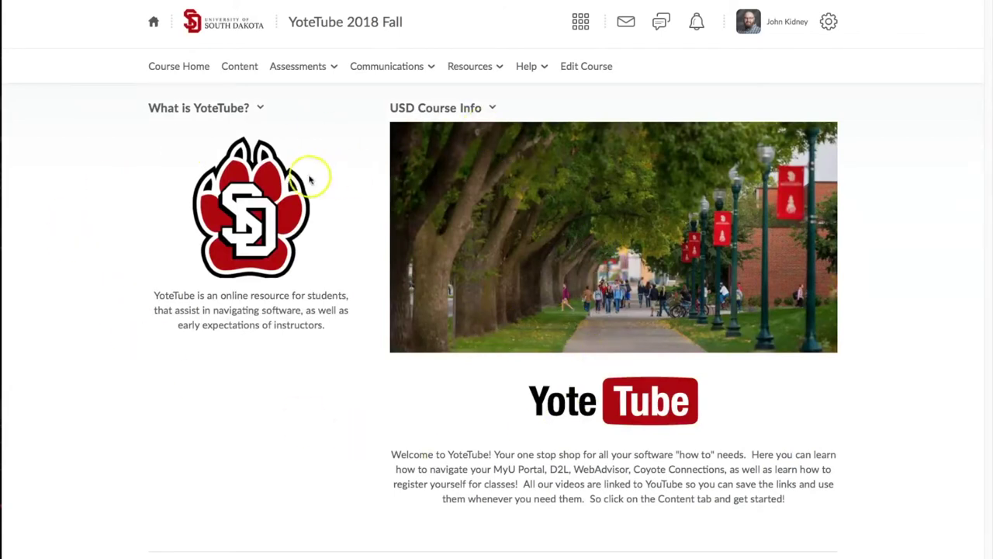
pyautogui.click(186, 70)
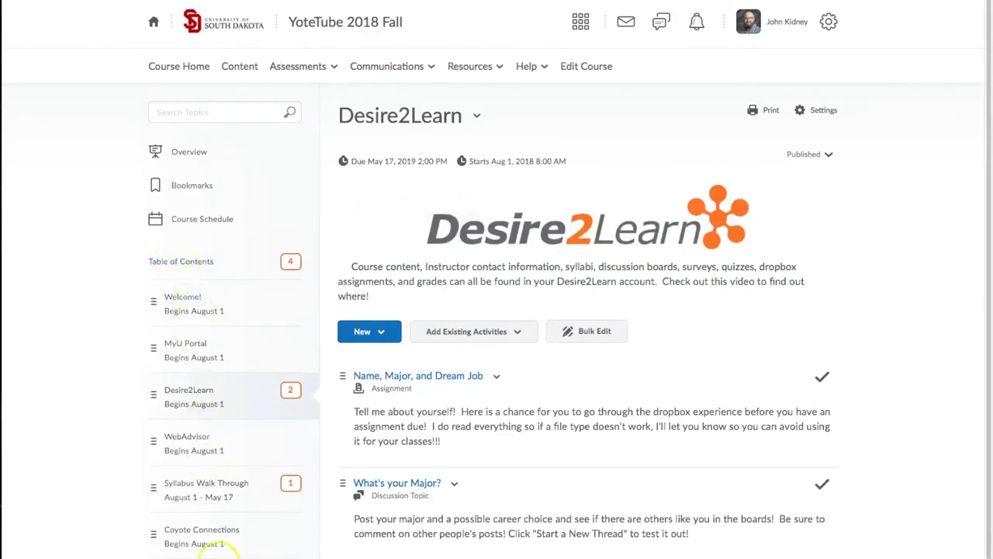
# Look through the assessment and communication tools available in the YoteTube 2018 Fall course.
pyautogui.click(335, 69)
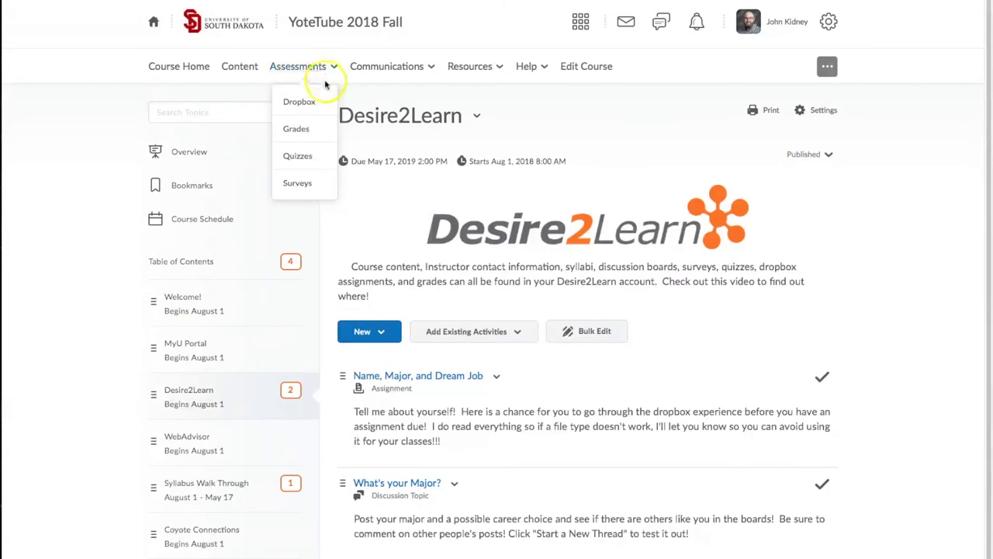
pyautogui.click(326, 104)
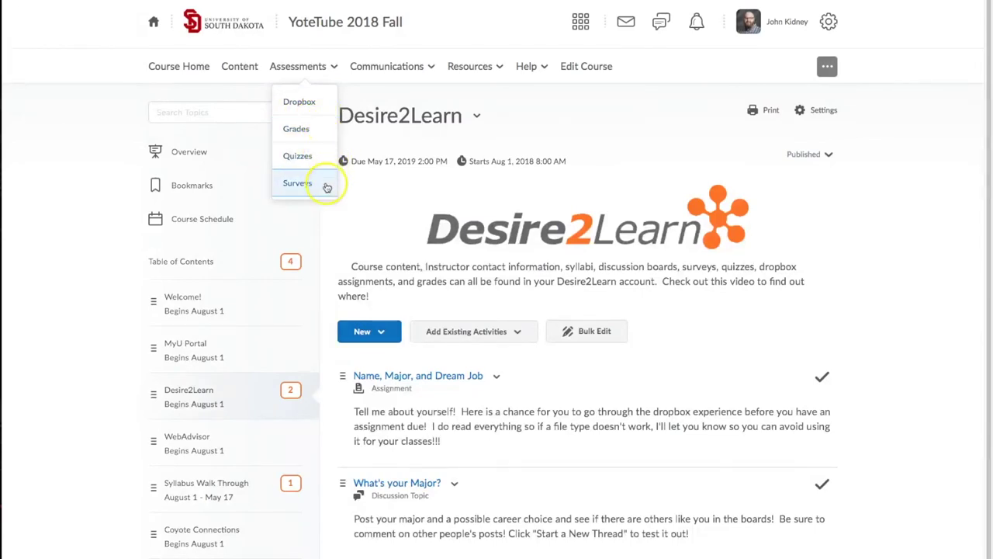
pyautogui.click(470, 90)
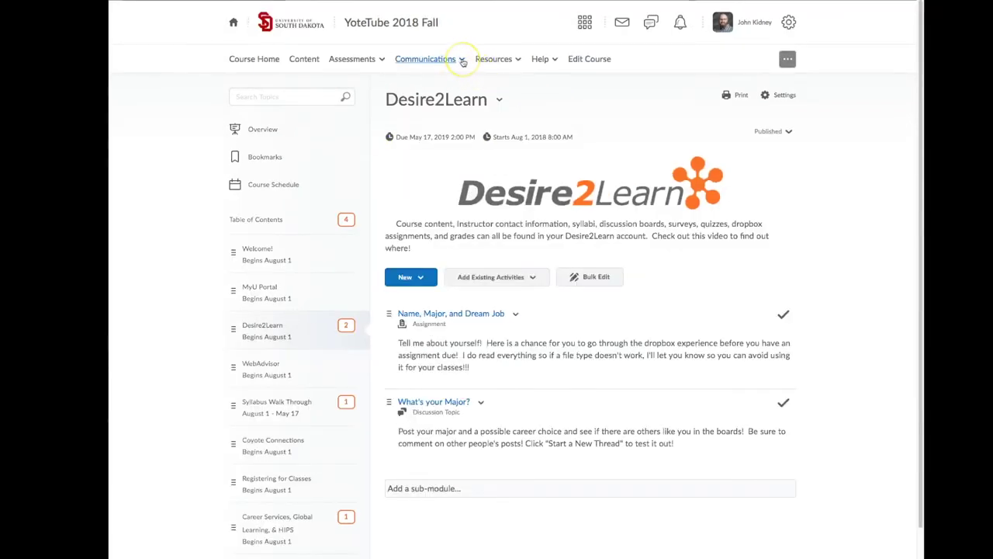
pyautogui.click(463, 62)
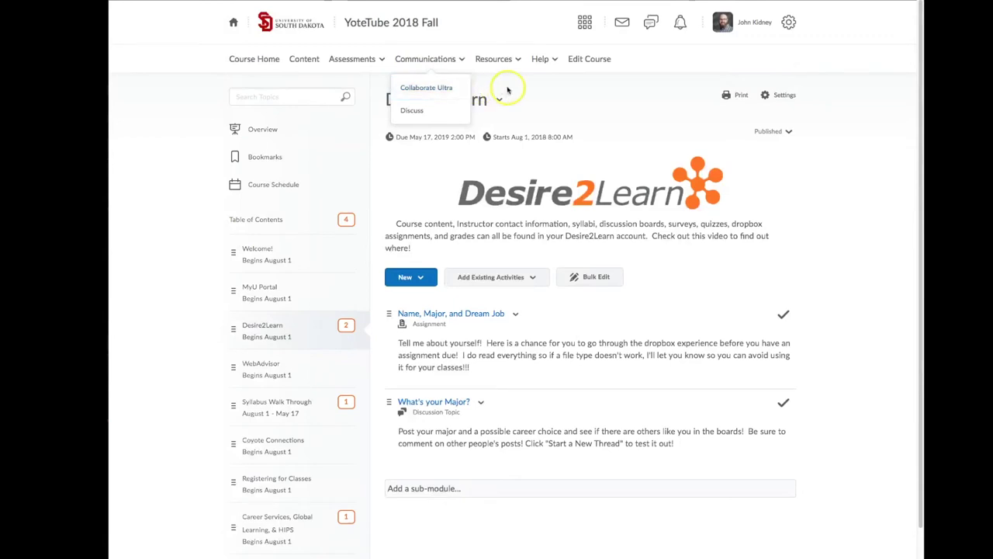
# View the course in the Univ Student role and check the actions available for the instructor in the classlist.
pyautogui.click(739, 33)
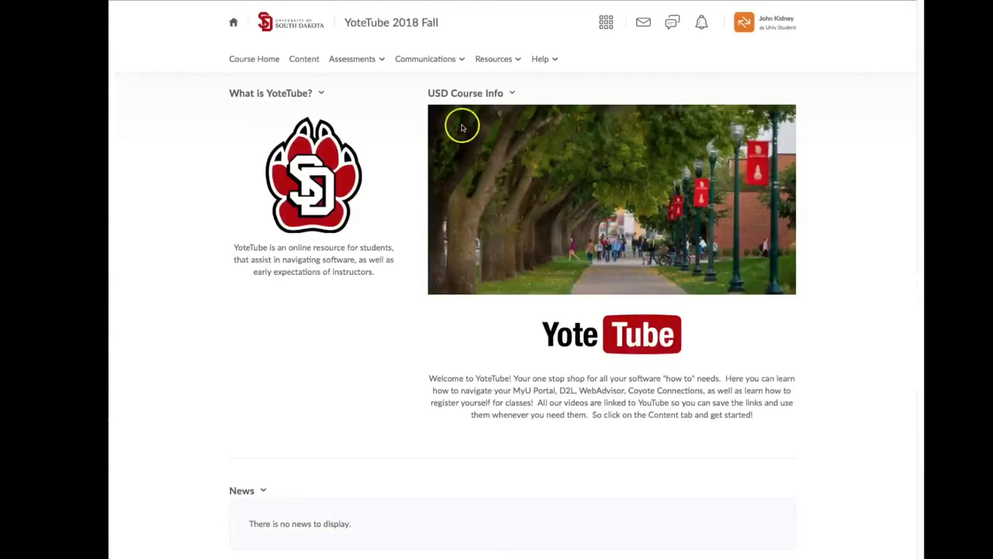
pyautogui.click(461, 59)
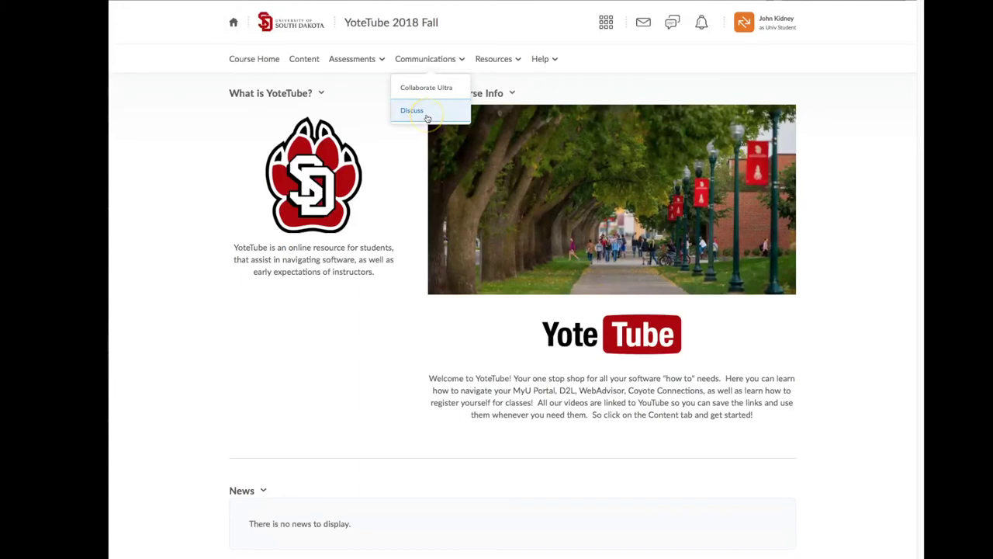
pyautogui.click(496, 59)
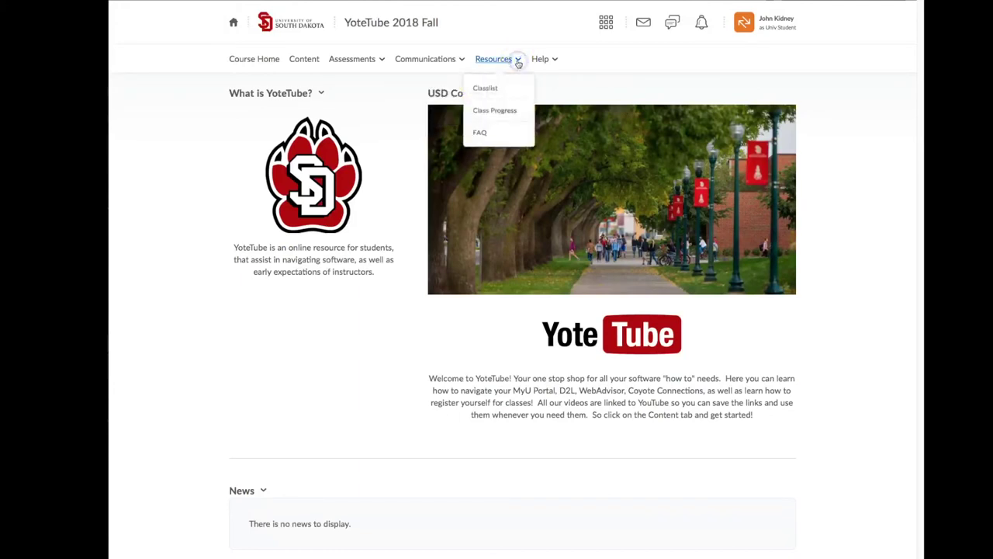
pyautogui.click(485, 90)
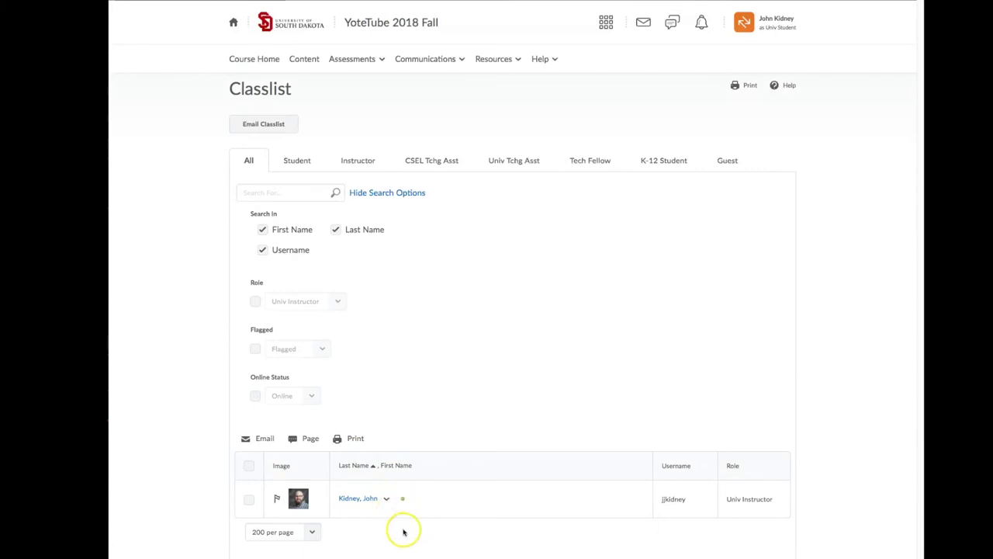
pyautogui.click(386, 499)
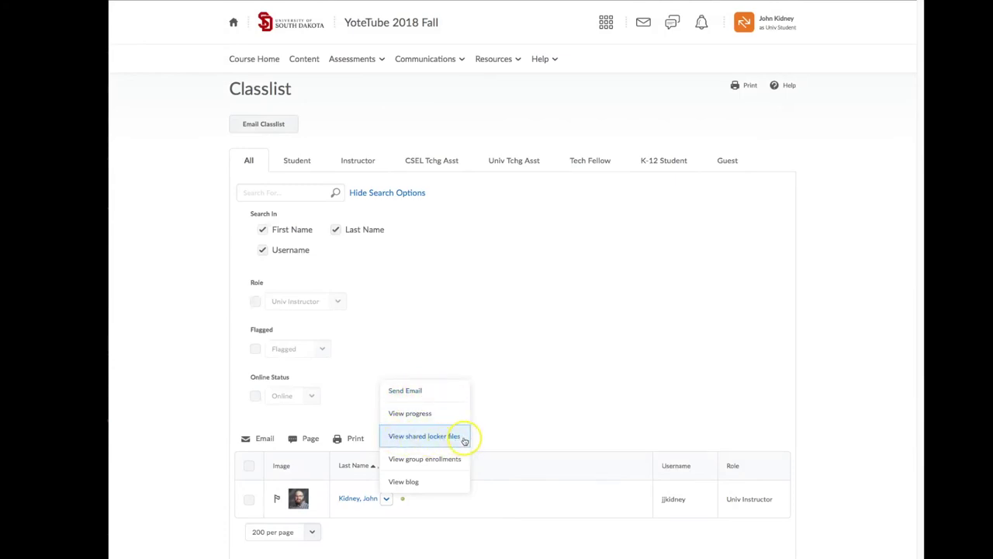
pyautogui.click(496, 318)
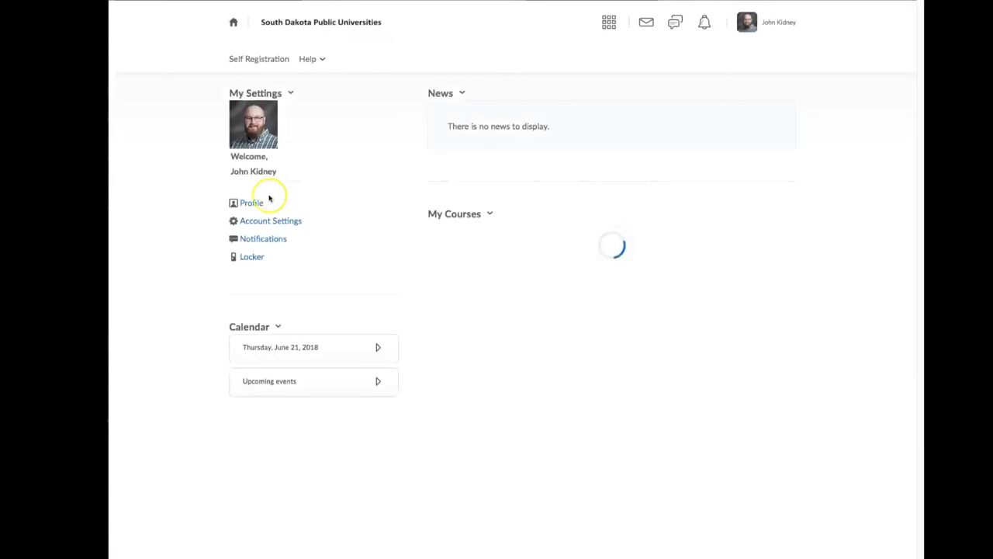
# Open the personal Locker and look over its stored files and upload options.
pyautogui.click(250, 259)
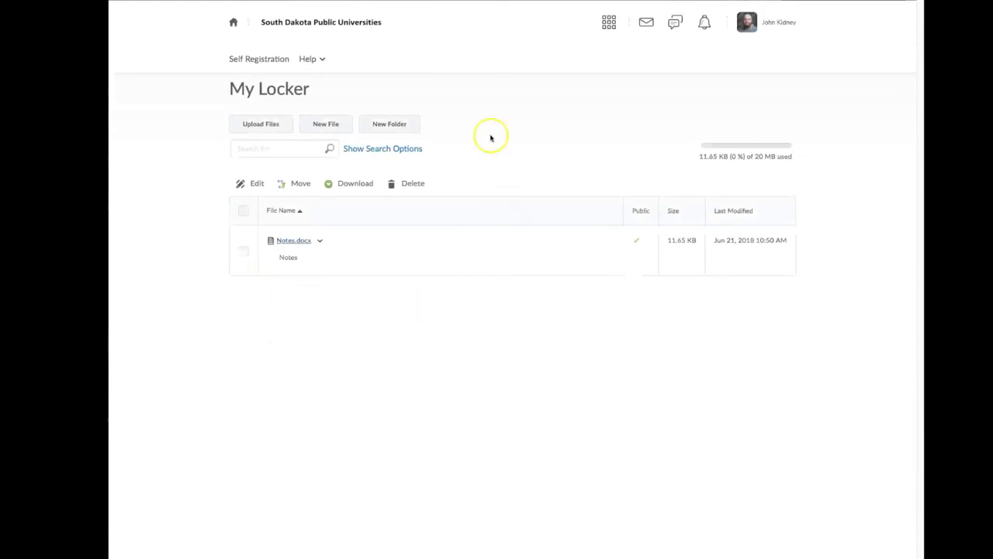
pyautogui.click(269, 128)
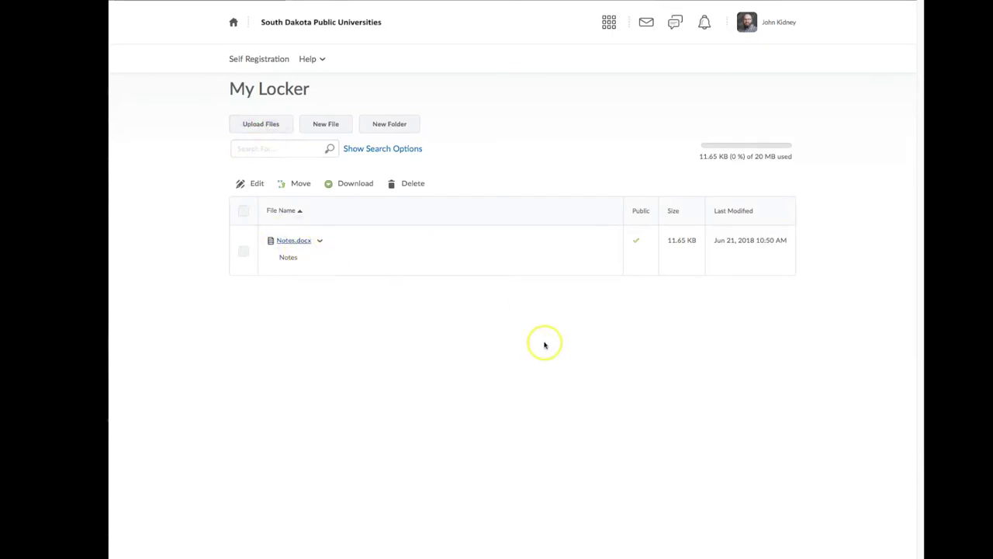
pyautogui.click(234, 23)
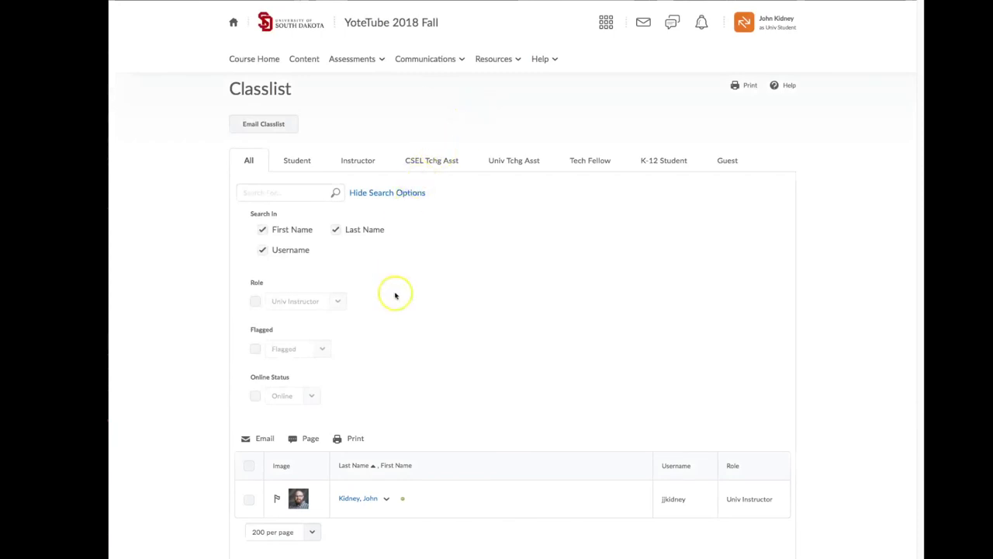
# Open the instructor's shared locker files from the course classlist.
pyautogui.click(387, 500)
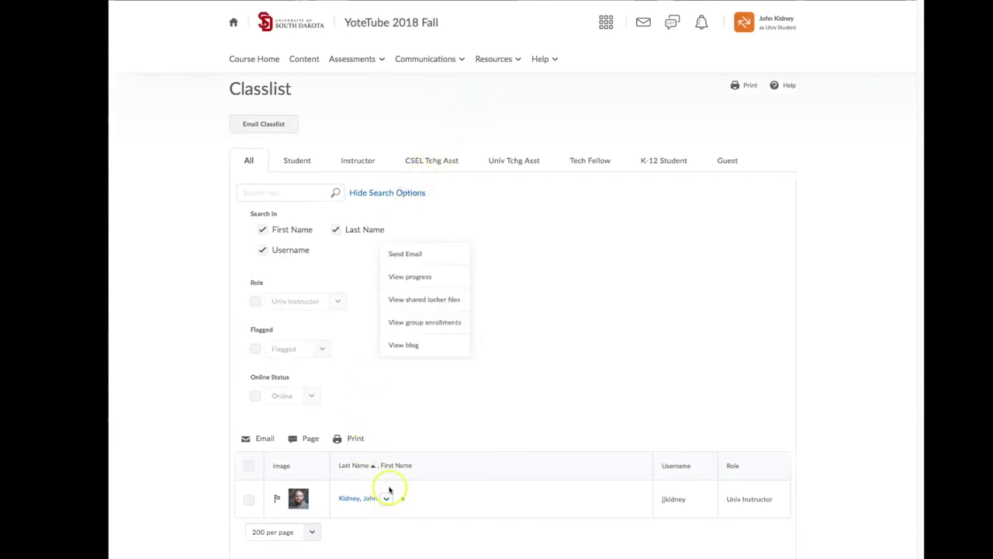
pyautogui.click(427, 301)
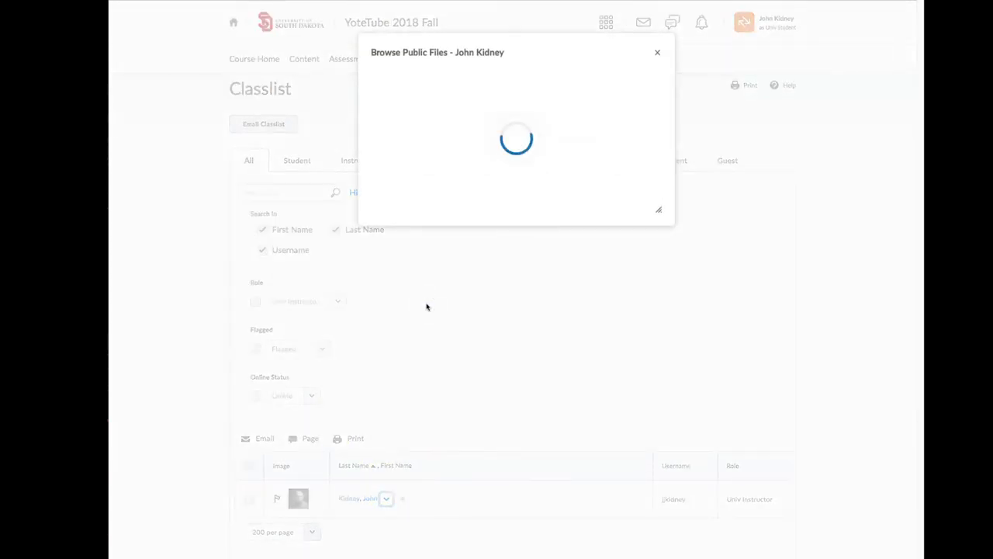